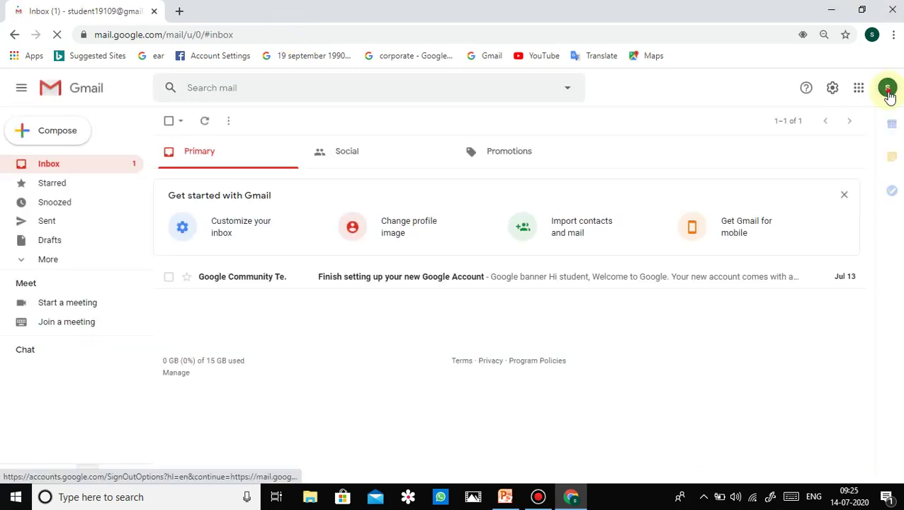
Sign out of the current Gmail account, then remove it from the browser's saved account list
{"action": "left_click", "coordinate": [783, 297]}
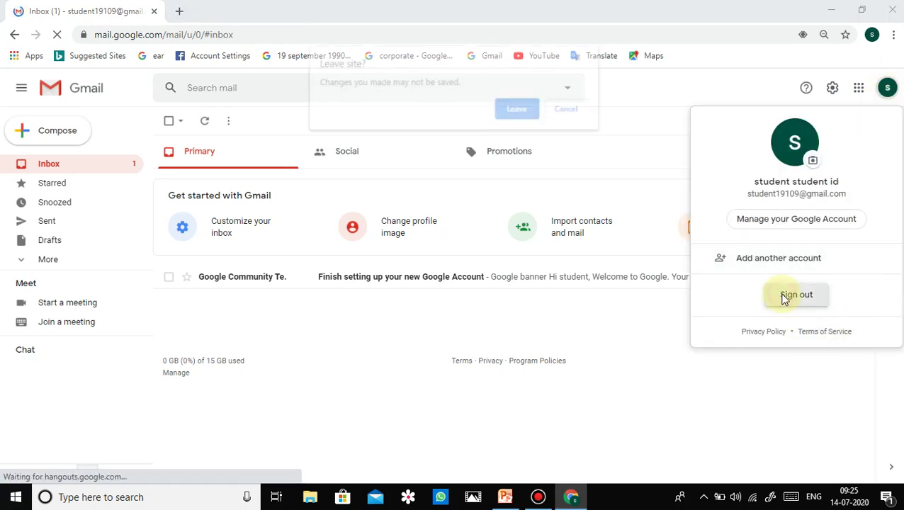
{"action": "left_click", "coordinate": [533, 115]}
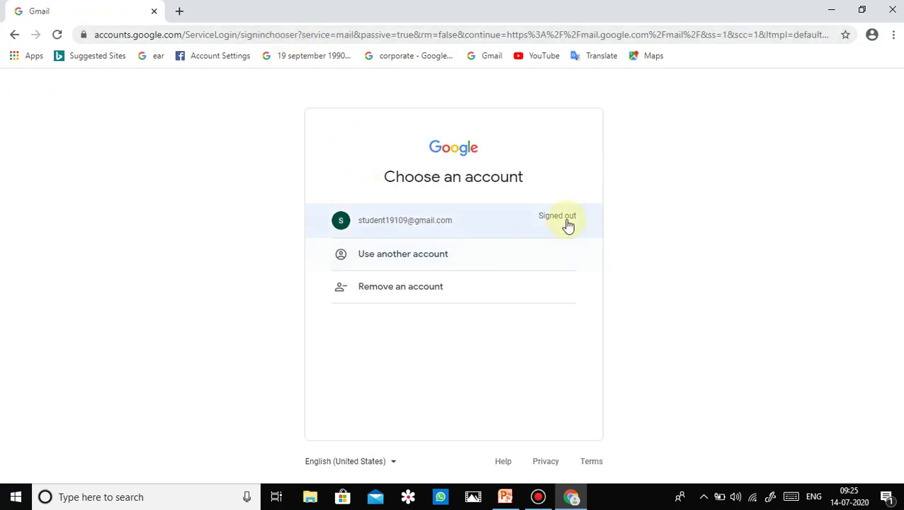
{"action": "left_click", "coordinate": [567, 224]}
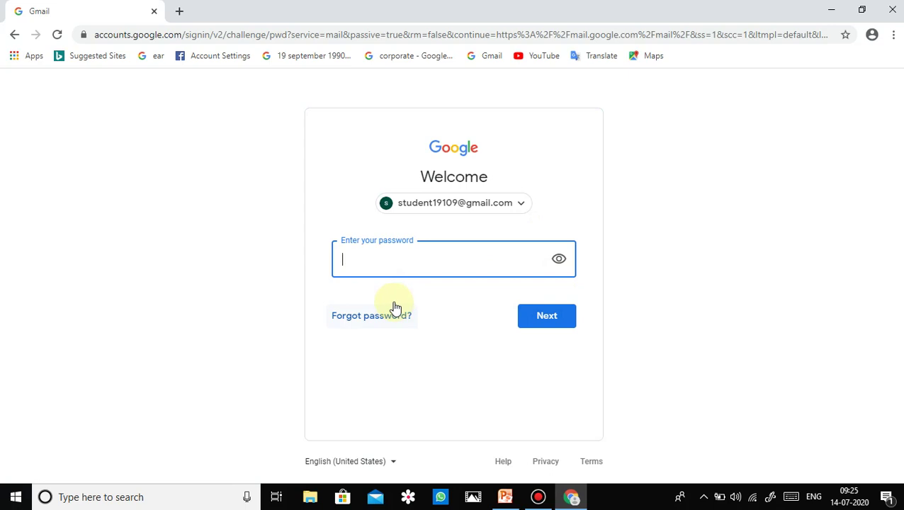
{"action": "left_click", "coordinate": [519, 210]}
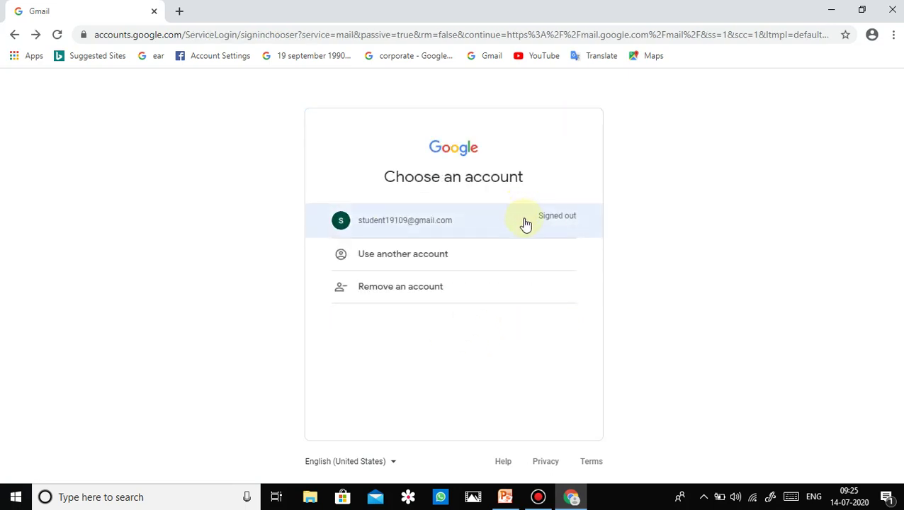
{"action": "left_click", "coordinate": [464, 302]}
{"action": "left_click", "coordinate": [567, 244]}
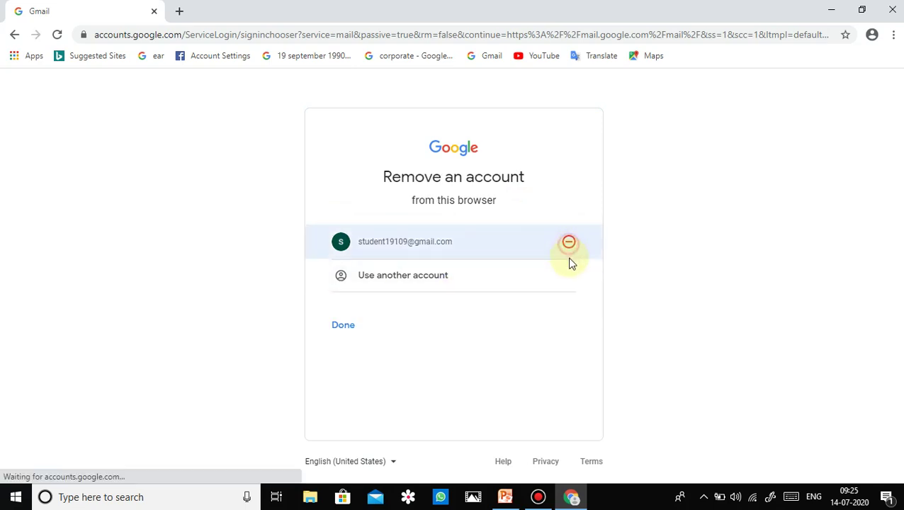
{"action": "left_click", "coordinate": [508, 334]}
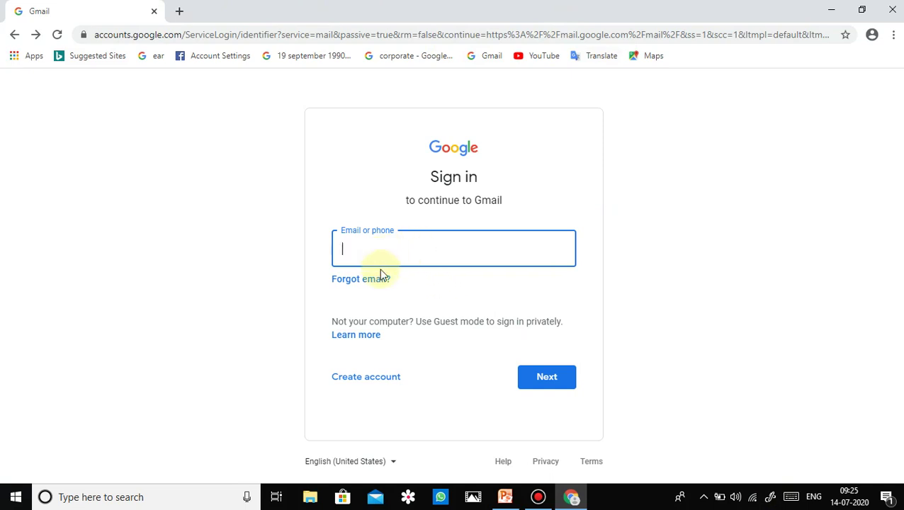
Start a new personal Google account and enter the first and last names
{"action": "left_click", "coordinate": [354, 383]}
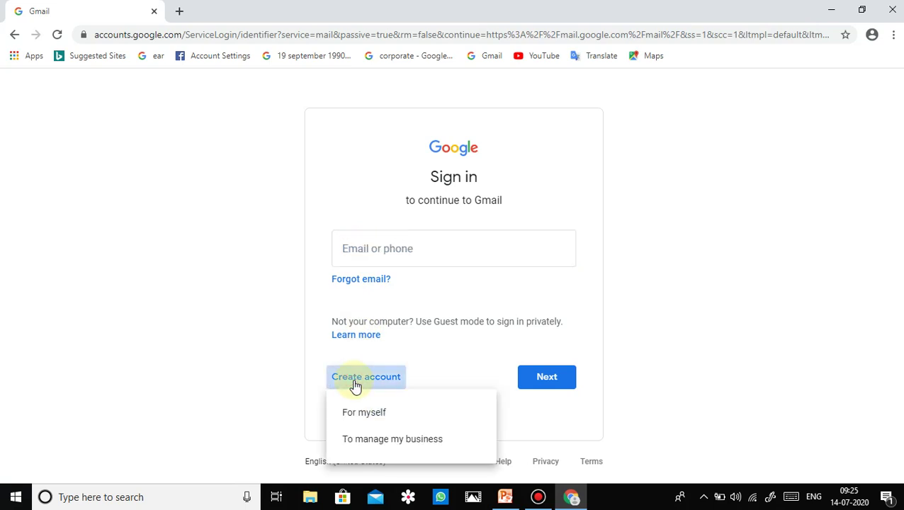
{"action": "left_click", "coordinate": [353, 409]}
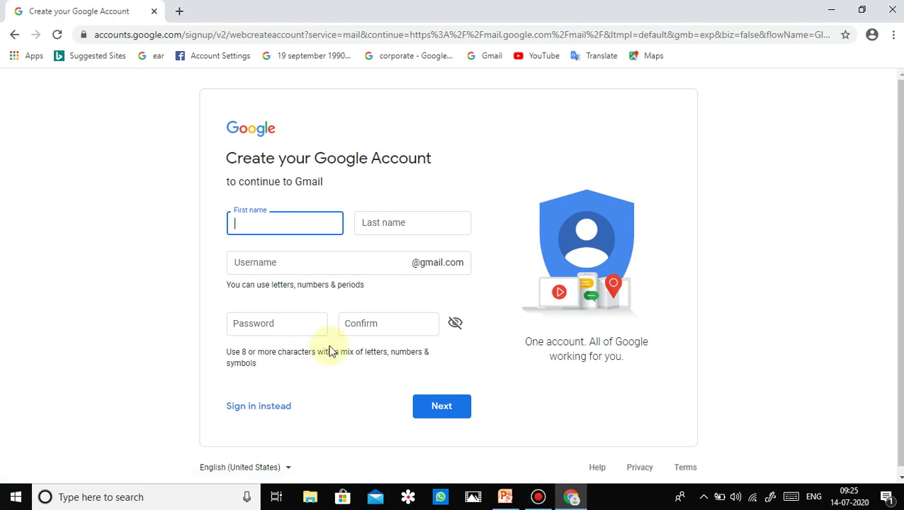
{"action": "left_click", "coordinate": [286, 217]}
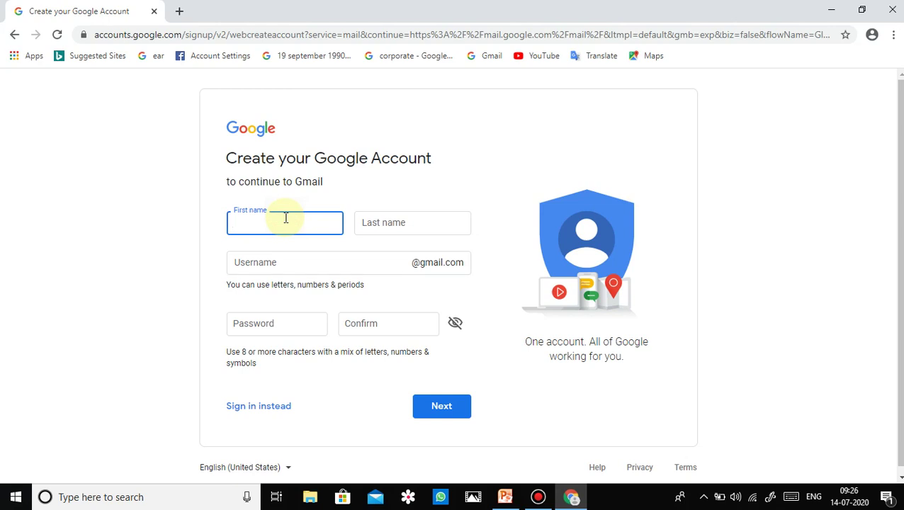
{"action": "type", "text": "student"}
{"action": "left_click", "coordinate": [375, 226]}
{"action": "type", "text": "st"}
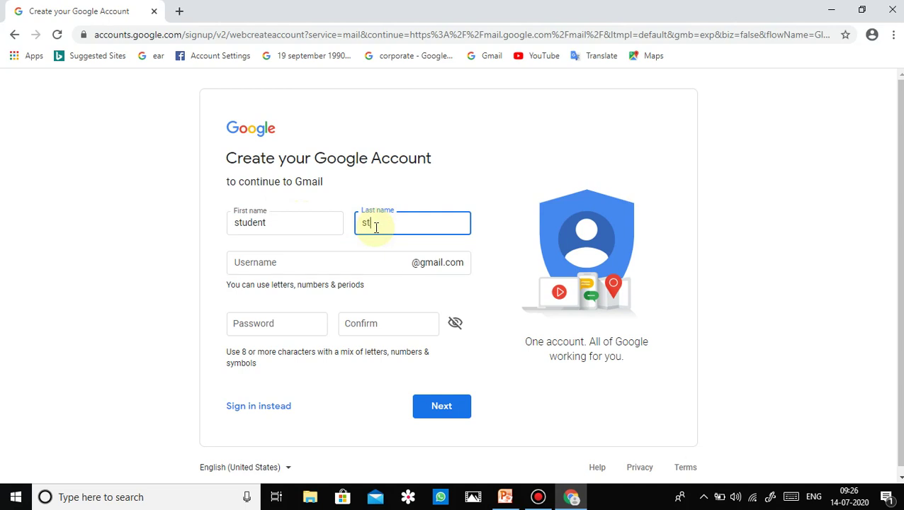
{"action": "type", "text": "udent 2"}
Enter the chosen Gmail username, correcting its trailing digits
{"action": "left_click", "coordinate": [353, 258]}
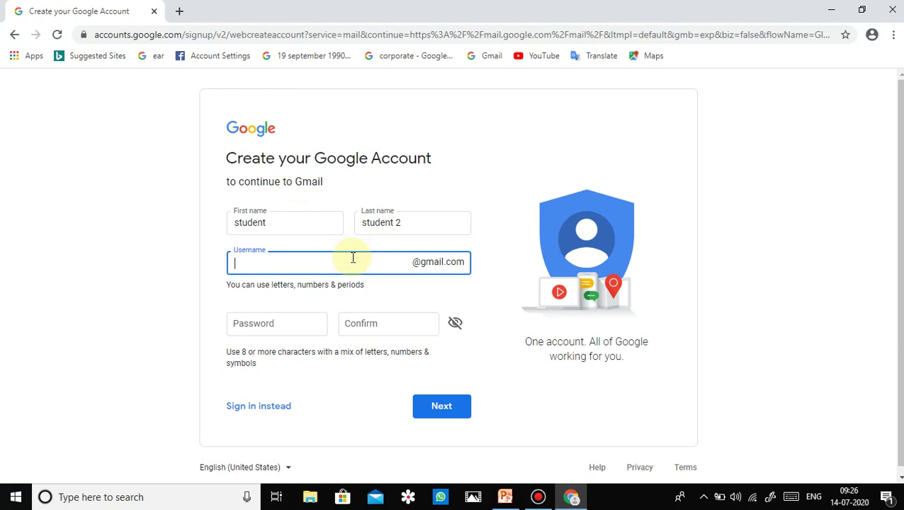
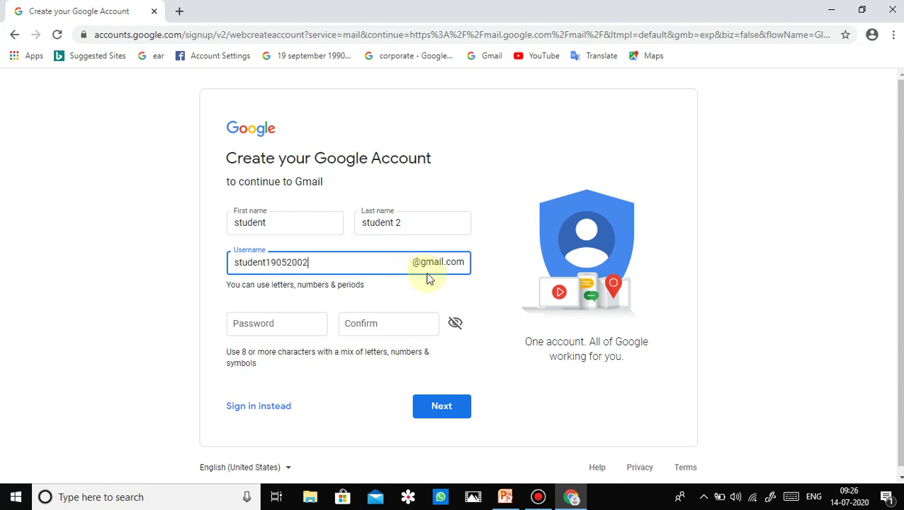
Enter the account password and its confirmation, then continue to personal details
{"action": "left_click", "coordinate": [322, 328]}
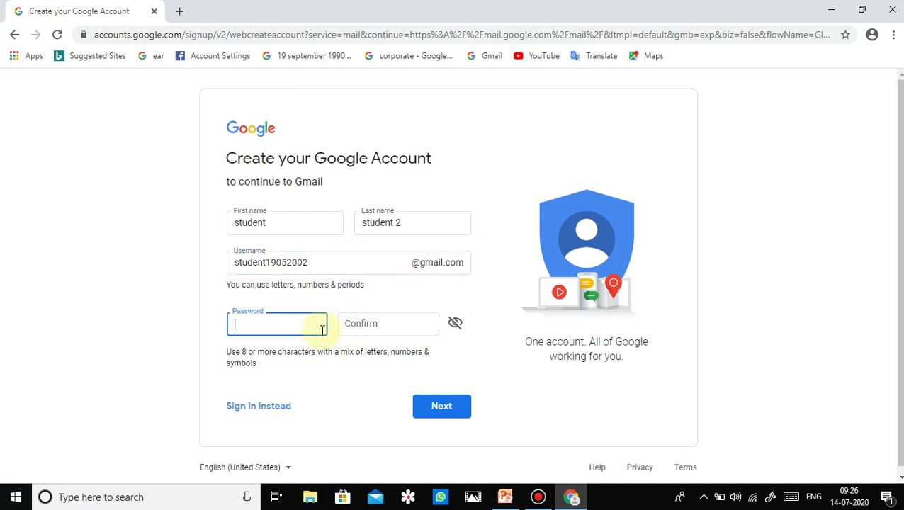
{"action": "type", "text": "••••••••"}
{"action": "left_click", "coordinate": [373, 323]}
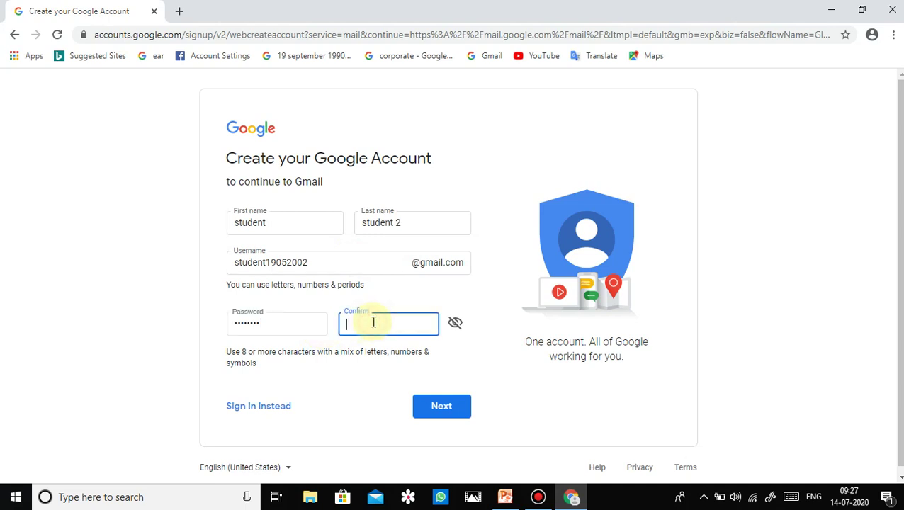
{"action": "type", "text": "••••••••"}
{"action": "left_click", "coordinate": [433, 409]}
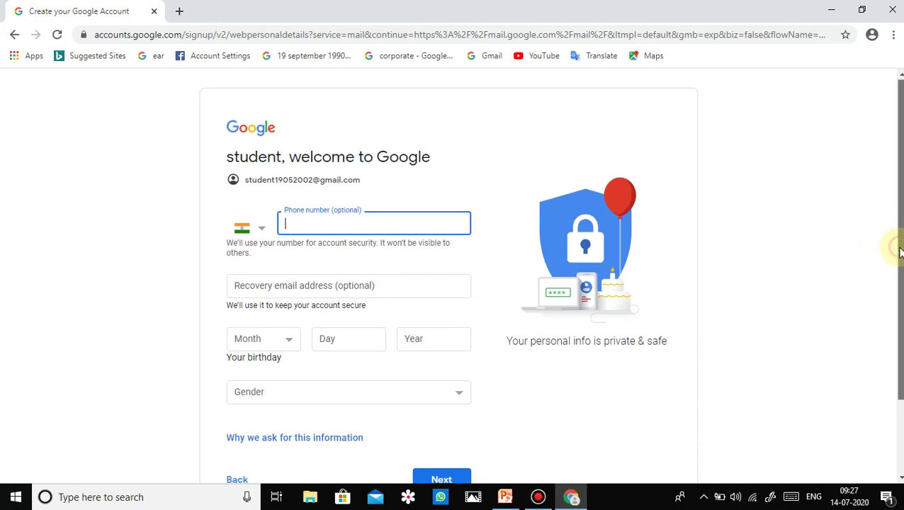
Enter a recovery email address on the personal-info form
{"action": "left_click_drag", "start_coordinate": [896, 247], "coordinate": [890, 264]}
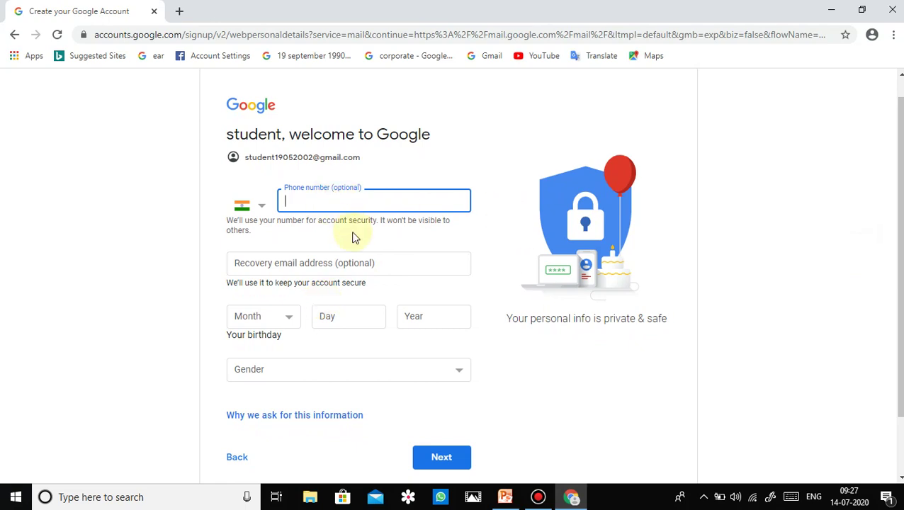
{"action": "left_click", "coordinate": [392, 269]}
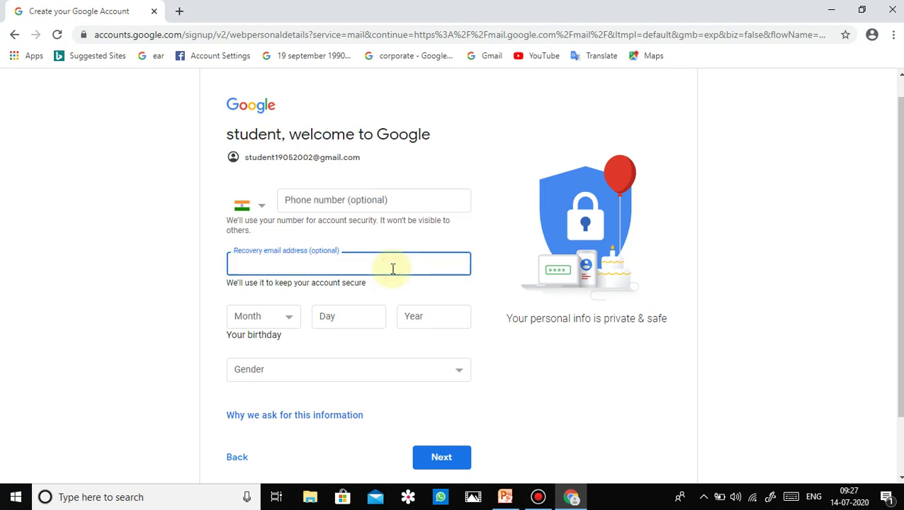
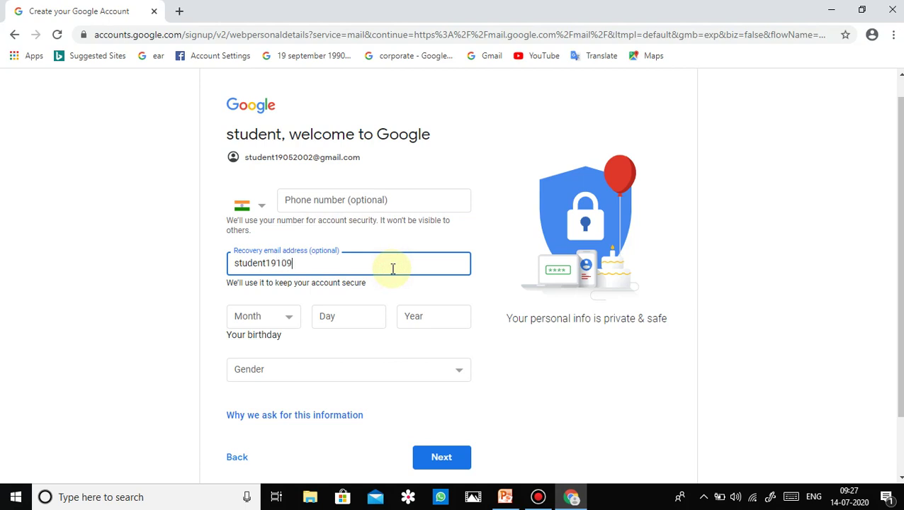
Set the birthday to April 23, 2002 and gender to Female, then submit
{"action": "left_click", "coordinate": [287, 322]}
{"action": "left_click", "coordinate": [269, 369]}
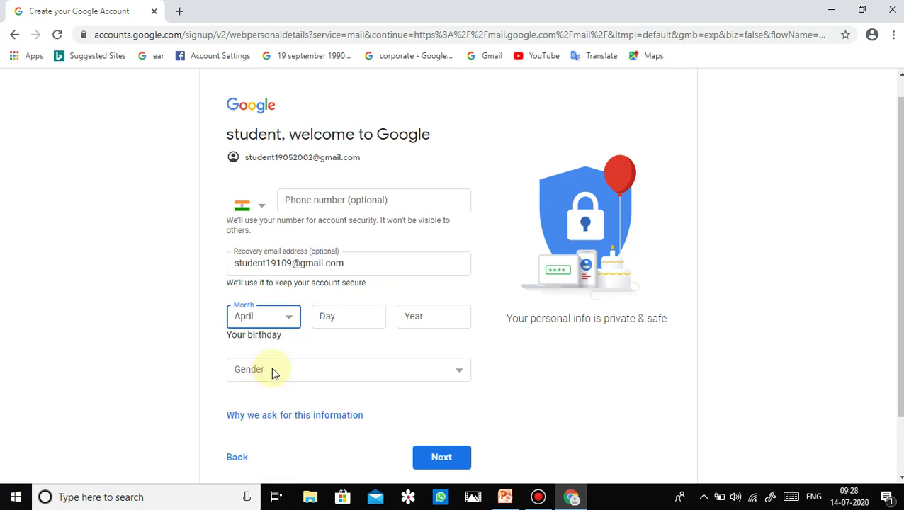
{"action": "left_click", "coordinate": [355, 315]}
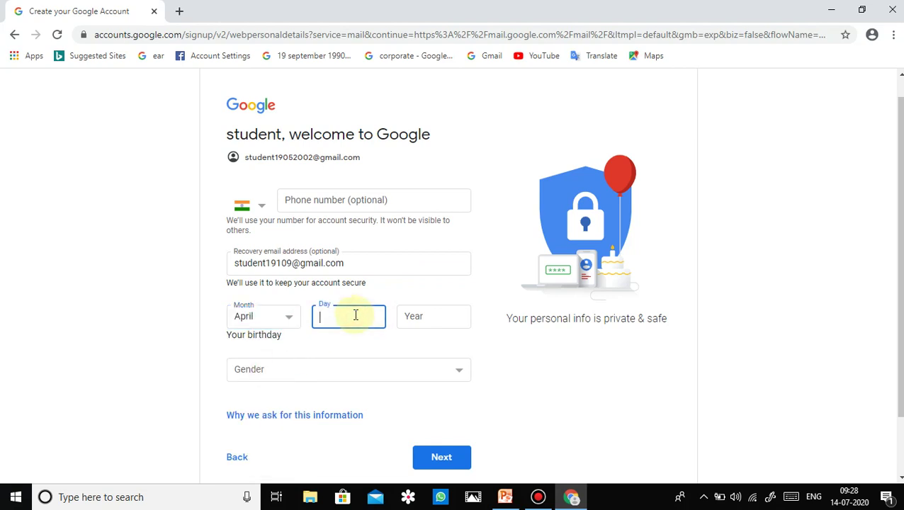
{"action": "type", "text": "23"}
{"action": "left_click", "coordinate": [404, 320]}
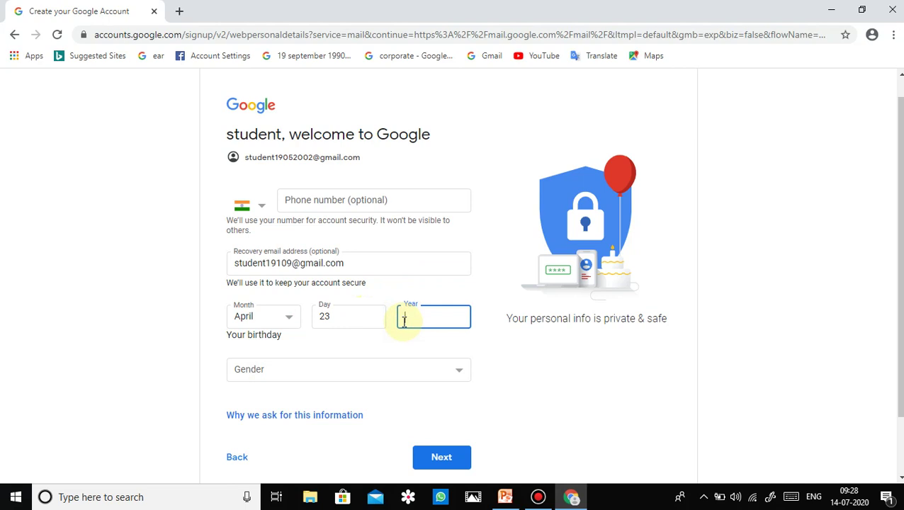
{"action": "type", "text": "2"}
{"action": "type", "text": "002"}
{"action": "left_click", "coordinate": [358, 373]}
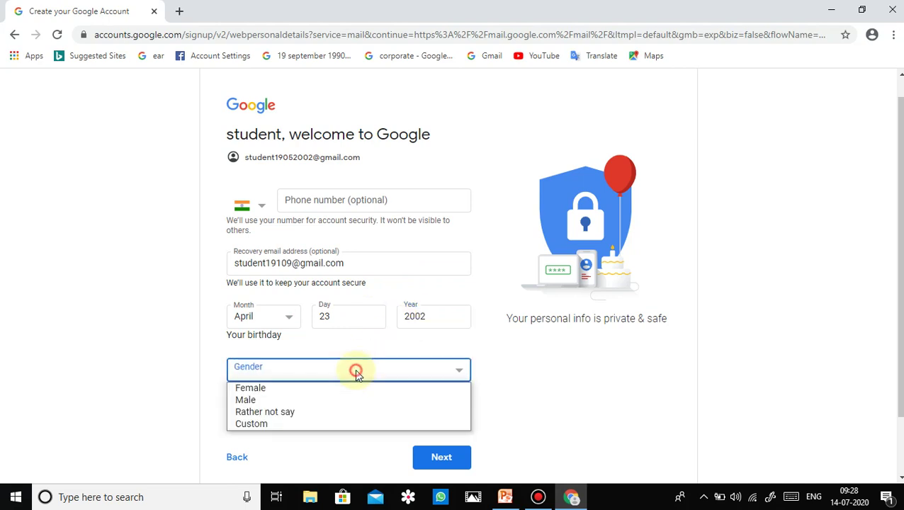
{"action": "left_click", "coordinate": [340, 392]}
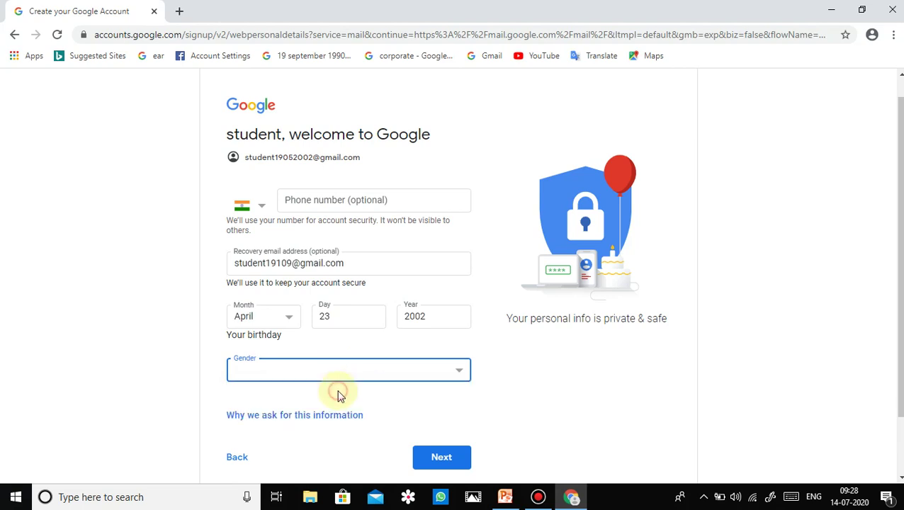
{"action": "left_click", "coordinate": [425, 458]}
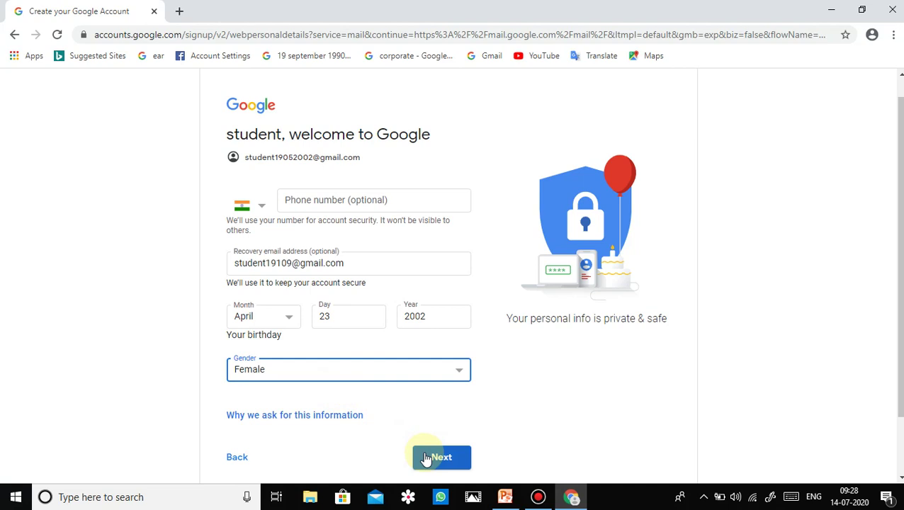
Continue to the Privacy and Terms page and accept it with I agree
{"action": "left_click", "coordinate": [426, 458]}
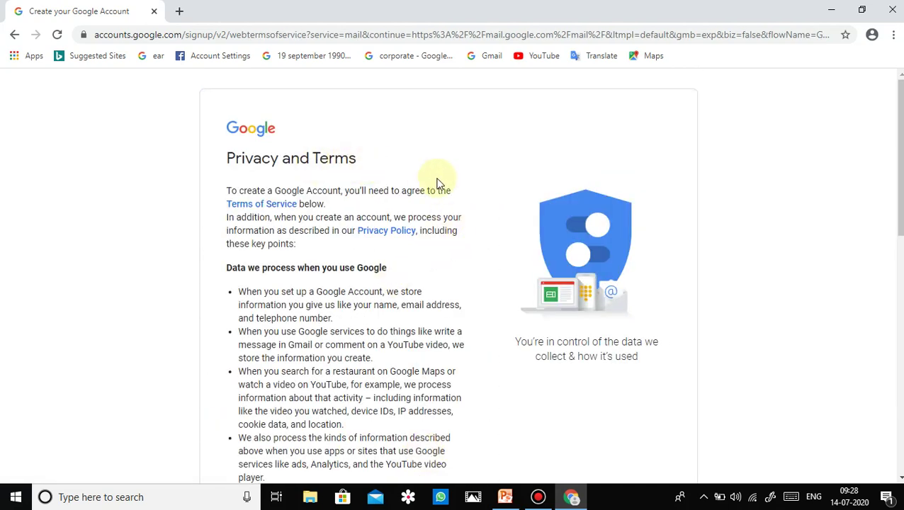
{"action": "scroll", "coordinate": [562, 181], "scroll_direction": "down", "scroll_amount": 2}
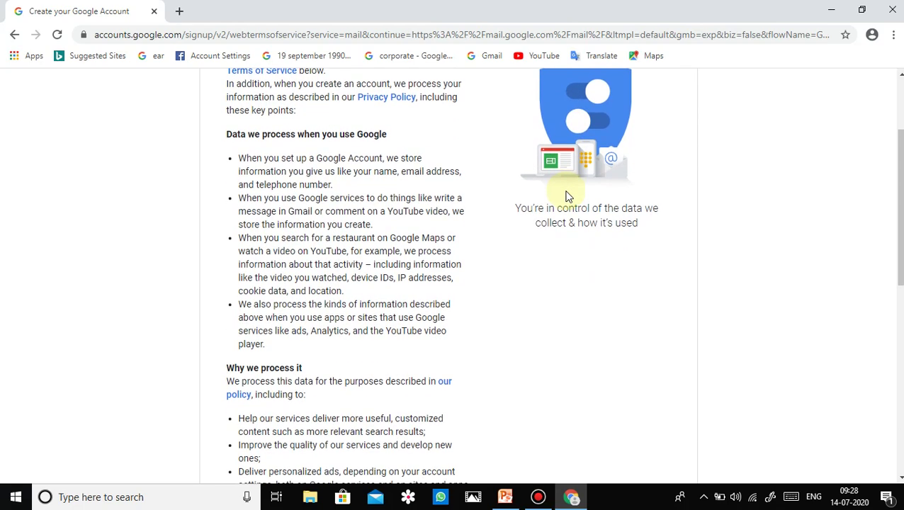
{"action": "scroll", "coordinate": [567, 195], "scroll_direction": "down", "scroll_amount": 7}
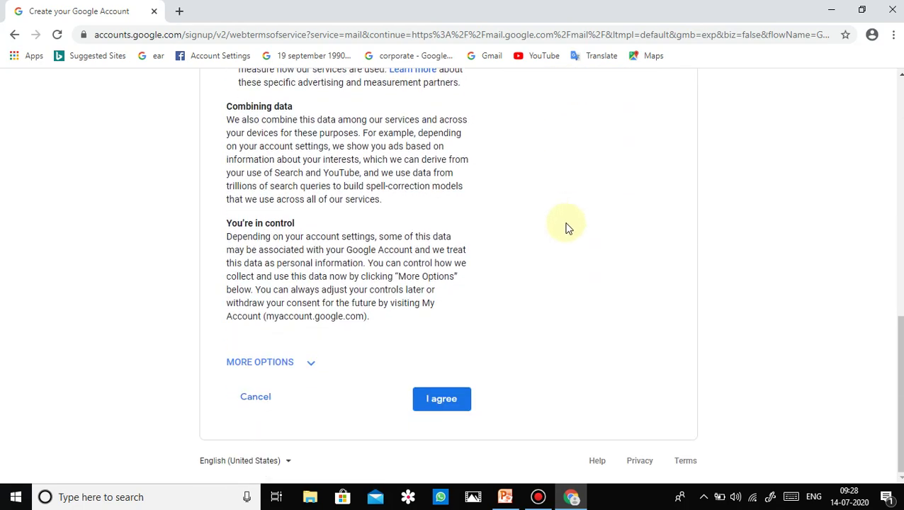
{"action": "left_click", "coordinate": [440, 398]}
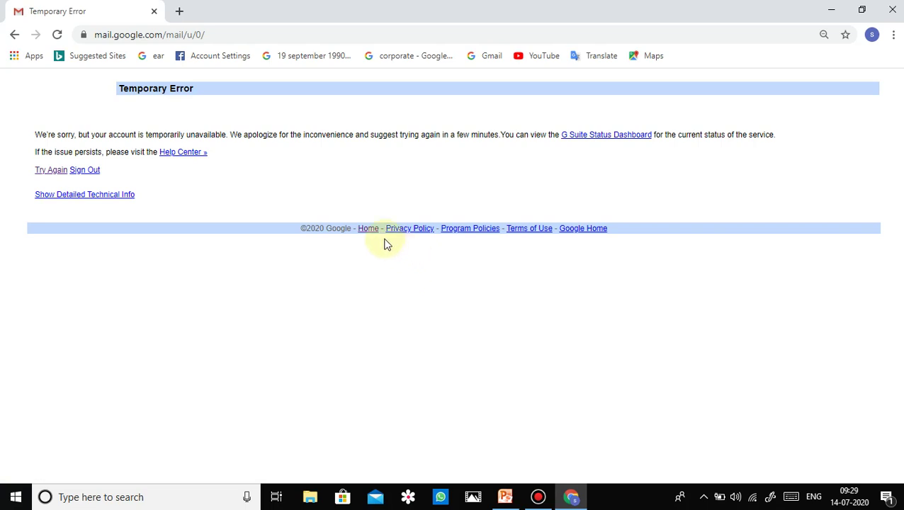
Reload past the Temporary Error page and dismiss the Google Meet promo card
{"action": "left_click", "coordinate": [57, 34]}
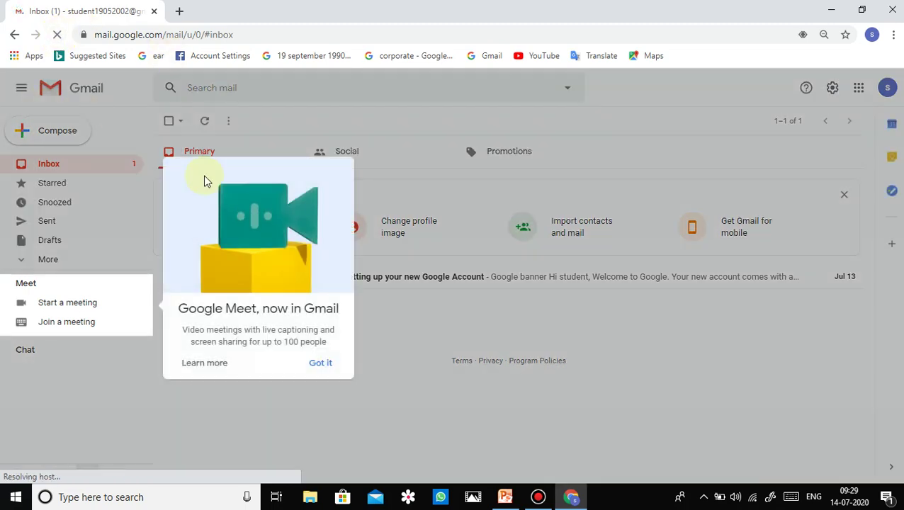
{"action": "left_click", "coordinate": [320, 364]}
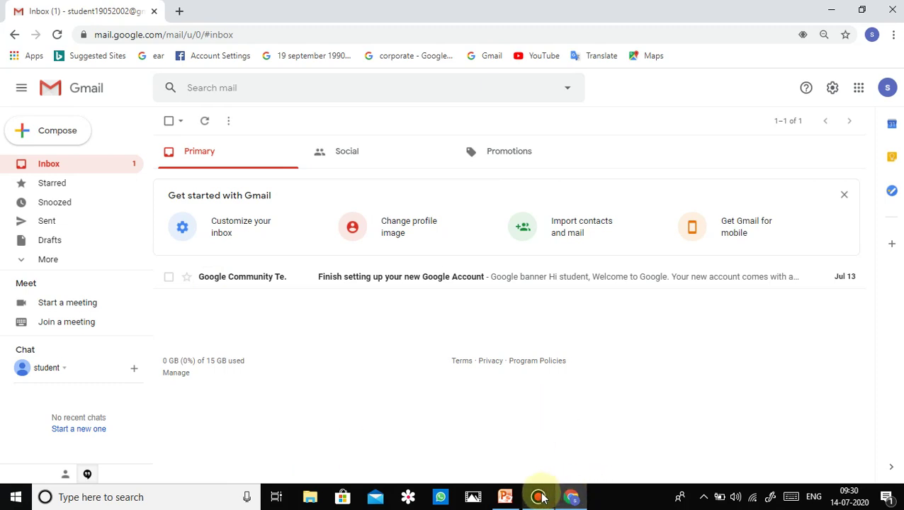
Bring PowerPoint's Chapter 10A deck forward and briefly present its final slide, THE END
{"action": "mouse_move", "coordinate": [505, 502]}
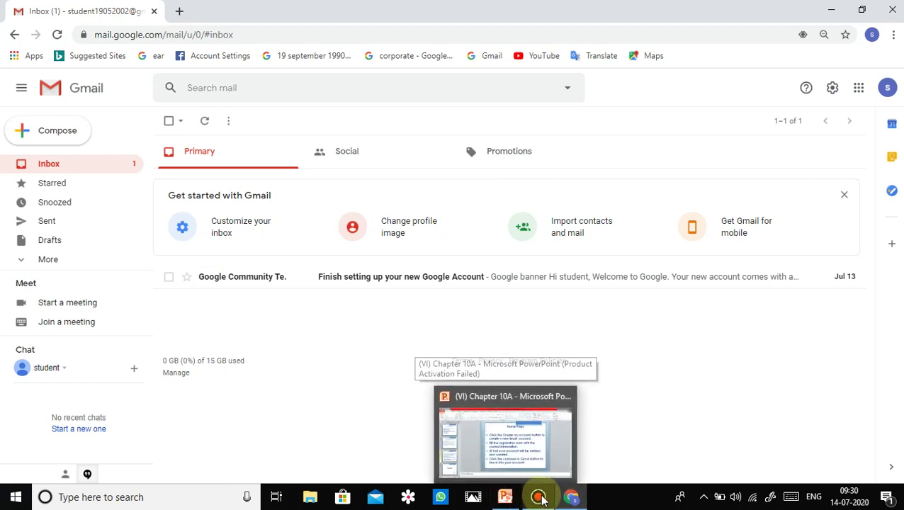
{"action": "left_click", "coordinate": [540, 500]}
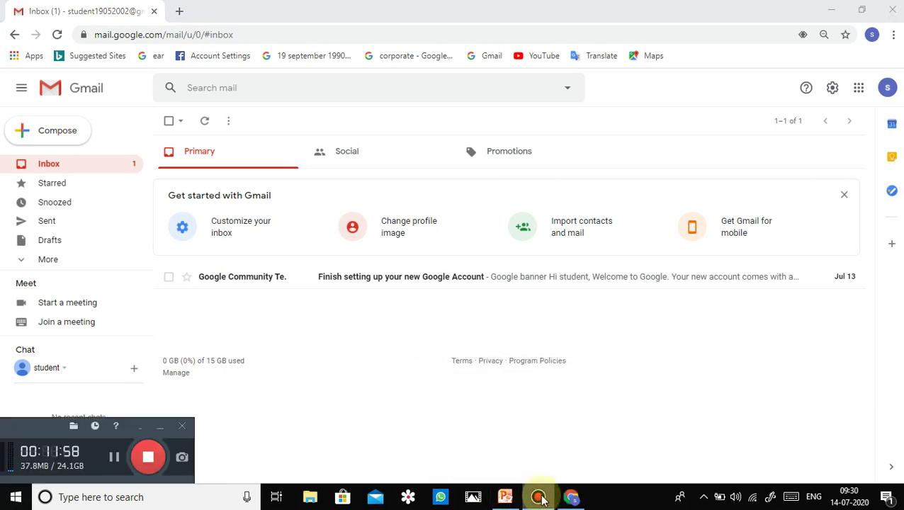
{"action": "left_click", "coordinate": [505, 497]}
{"action": "scroll", "coordinate": [580, 389], "scroll_direction": "down", "scroll_amount": 3}
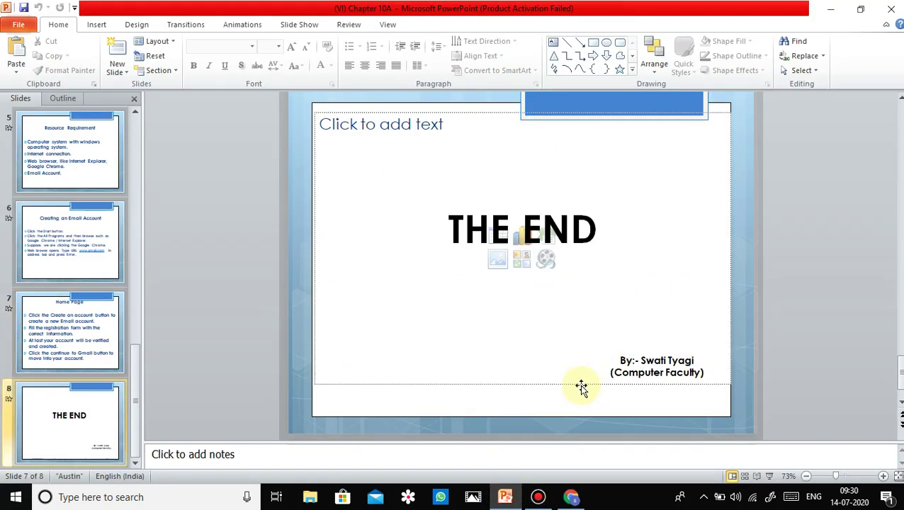
{"action": "left_click", "coordinate": [769, 476]}
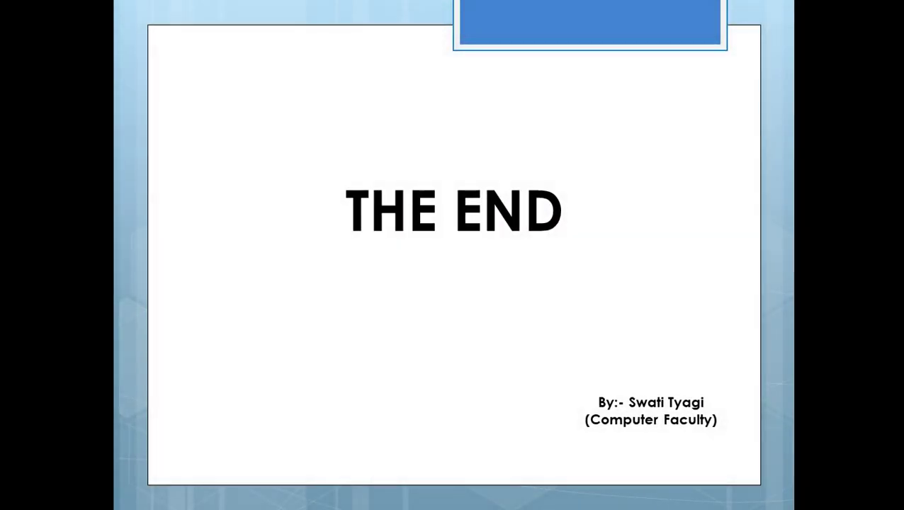
{"action": "key", "text": "Escape"}
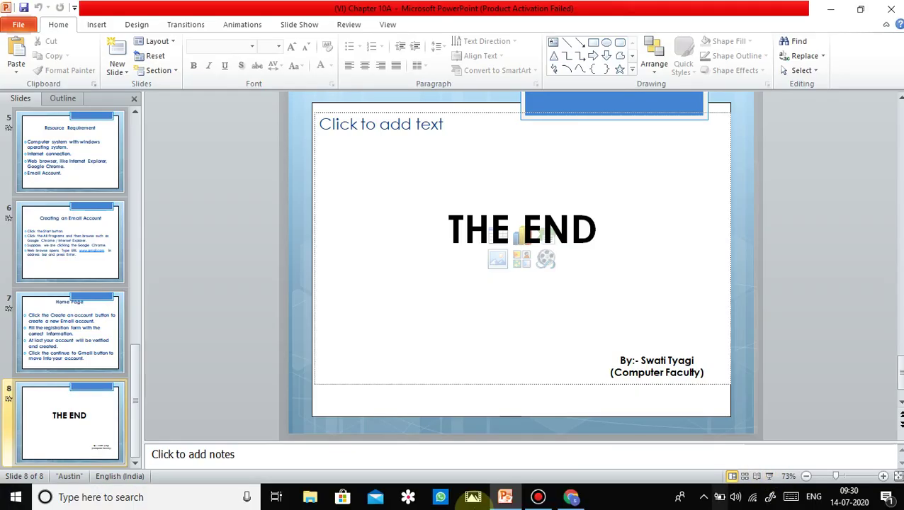